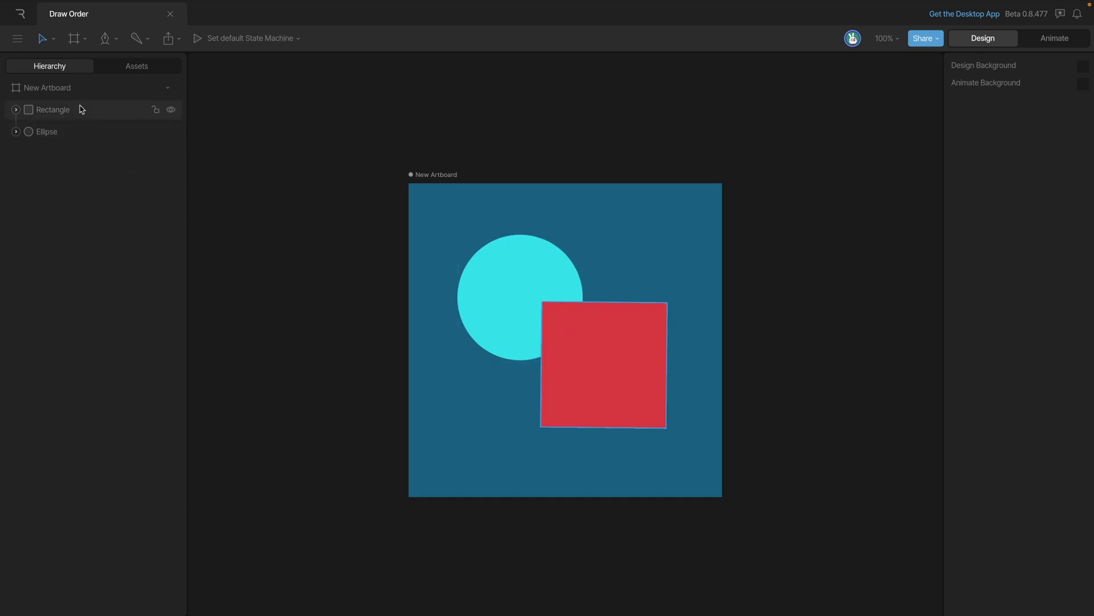
Move the Rectangle below the Ellipse in the stacking order, move it back above, and deselect.
{"action": "left_click_drag", "start_coordinate": [80, 110], "coordinate": [75, 164]}
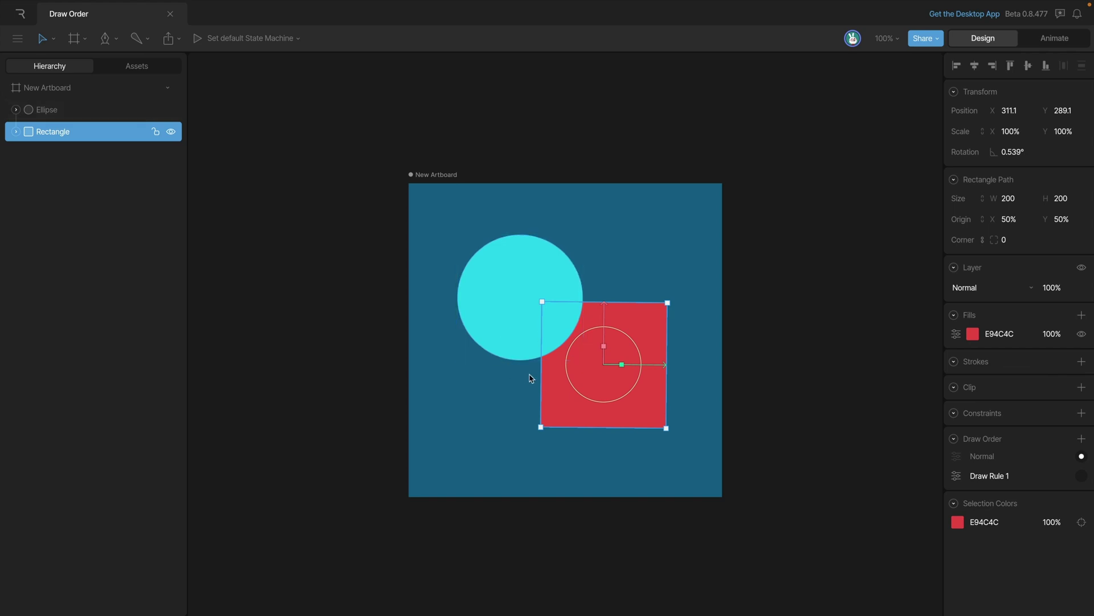
{"action": "left_click_drag", "start_coordinate": [57, 138], "coordinate": [50, 105]}
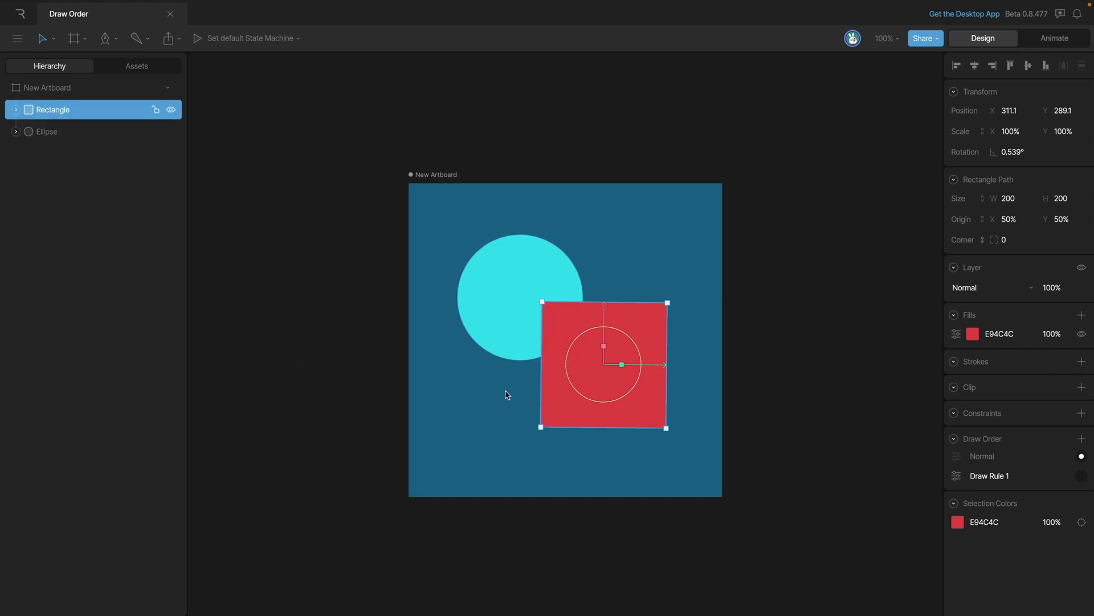
{"action": "left_click", "coordinate": [502, 408]}
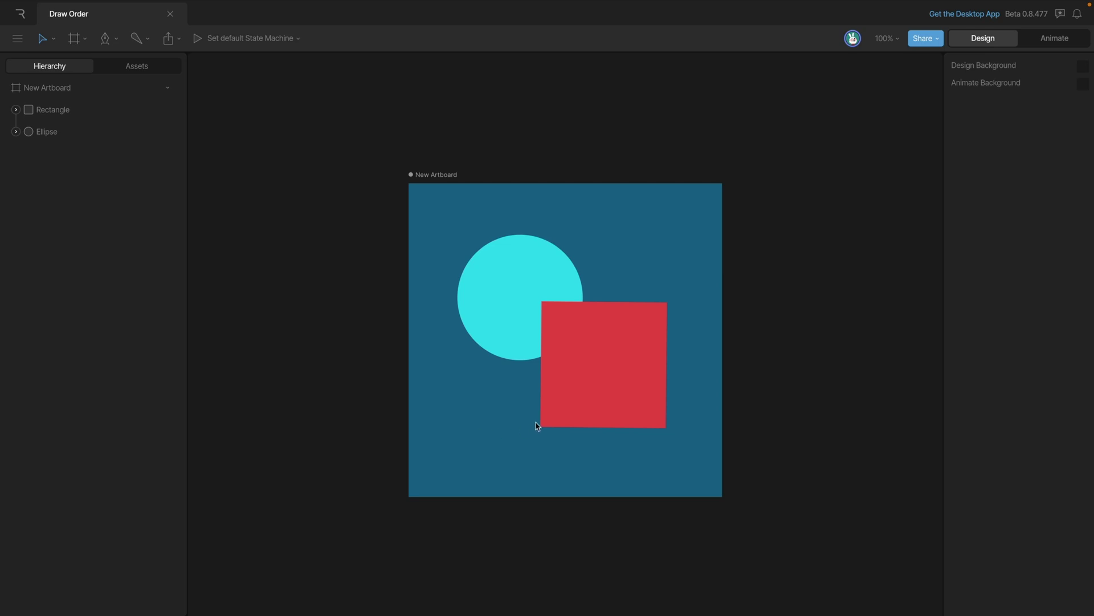
Add a draw order rule to the red rectangle named 'Draw below circle' and show its settings.
{"action": "left_click", "coordinate": [609, 410]}
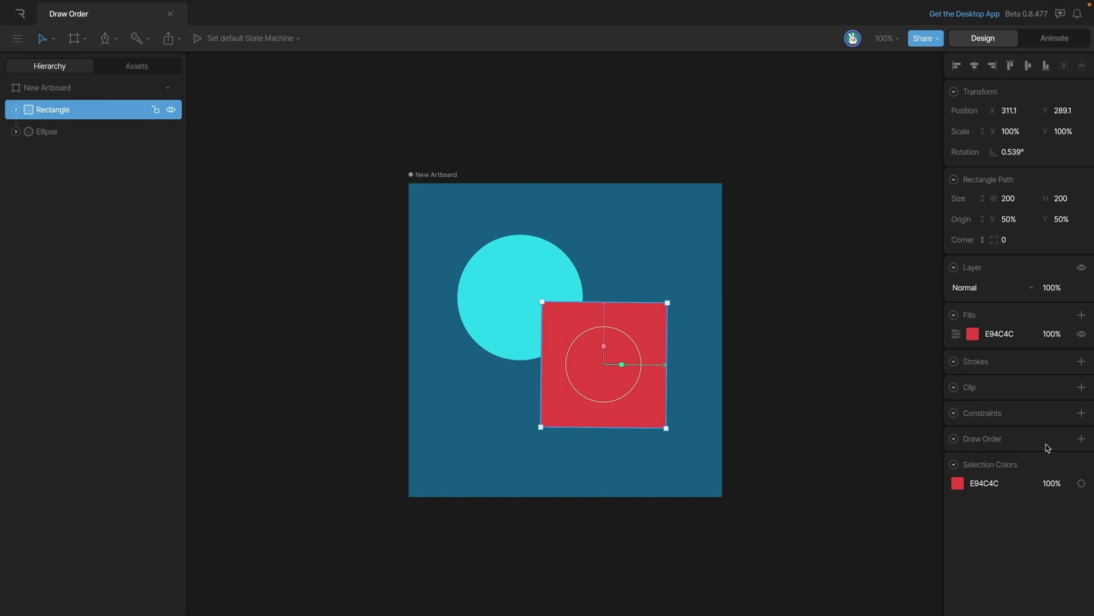
{"action": "left_click", "coordinate": [1081, 438]}
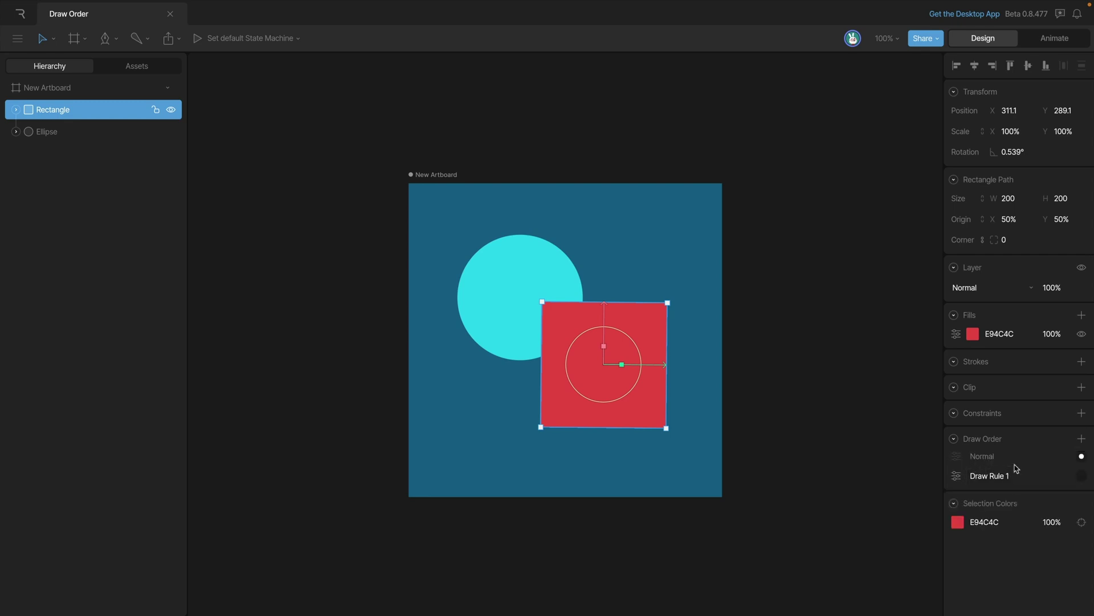
{"action": "double_click", "coordinate": [1017, 476]}
{"action": "left_click_drag", "start_coordinate": [990, 476], "coordinate": [1023, 475]}
{"action": "type", "text": "below circle"}
{"action": "key", "text": "Return"}
{"action": "left_click", "coordinate": [956, 477]}
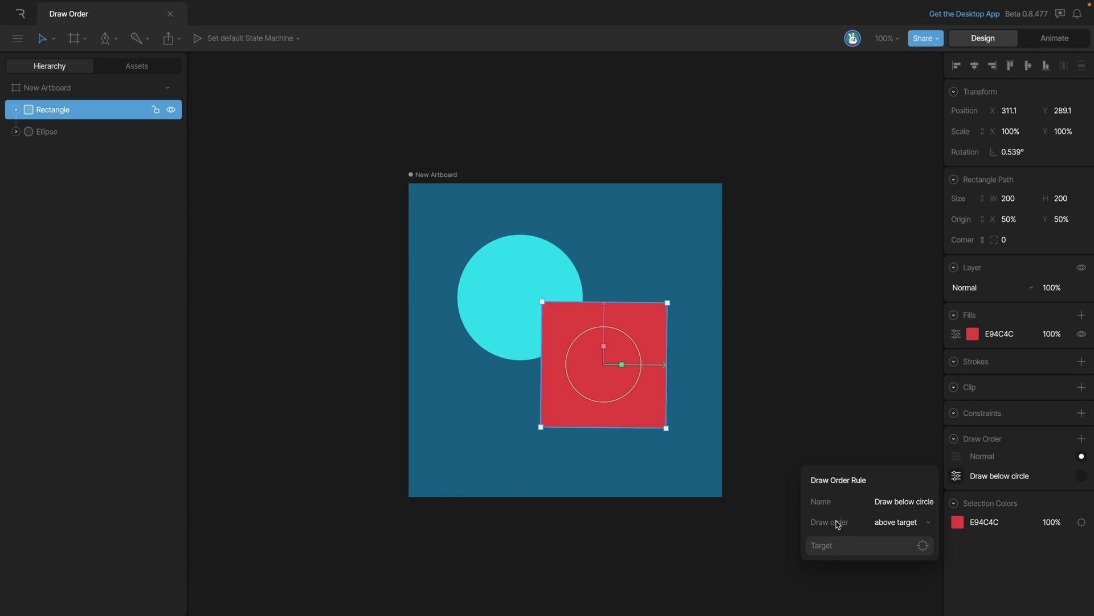
Set the 'Draw below circle' rule to below target, with the cyan Ellipse as its target.
{"action": "left_click", "coordinate": [903, 524]}
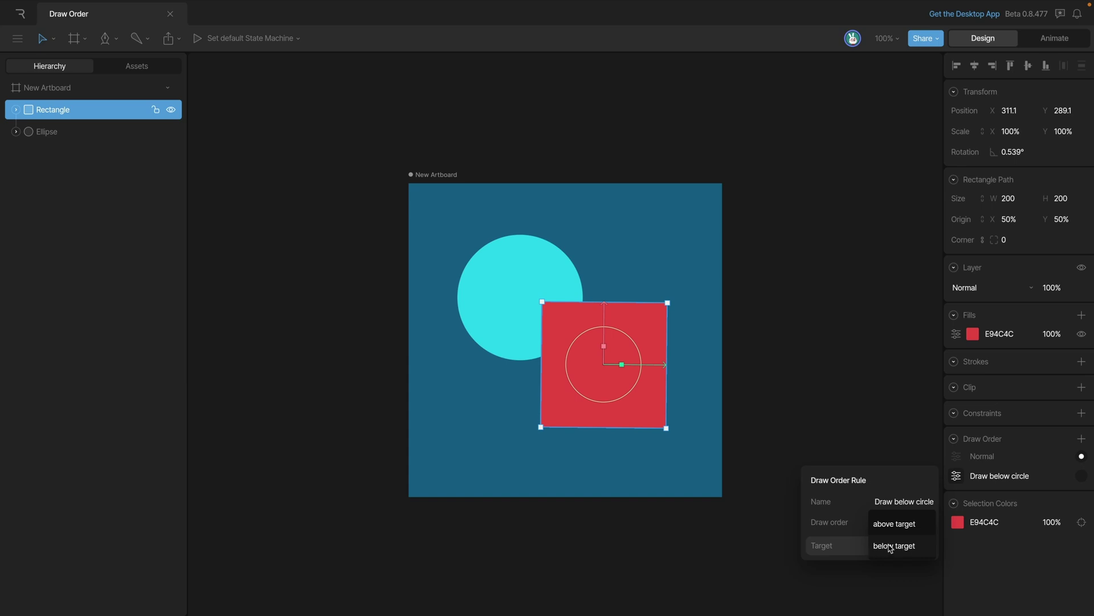
{"action": "left_click", "coordinate": [891, 547]}
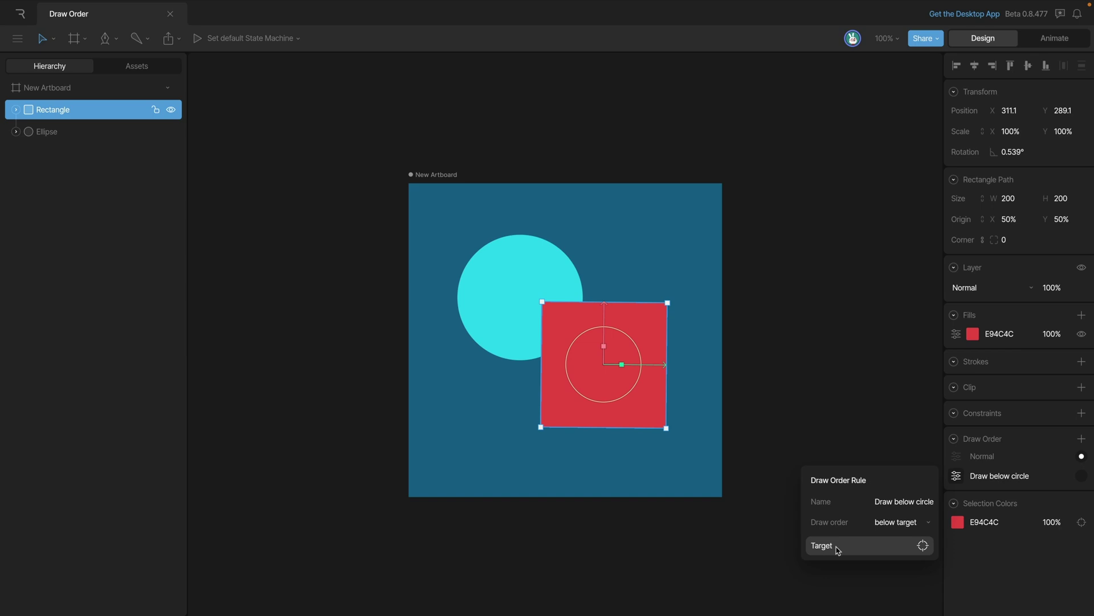
{"action": "left_click", "coordinate": [837, 550]}
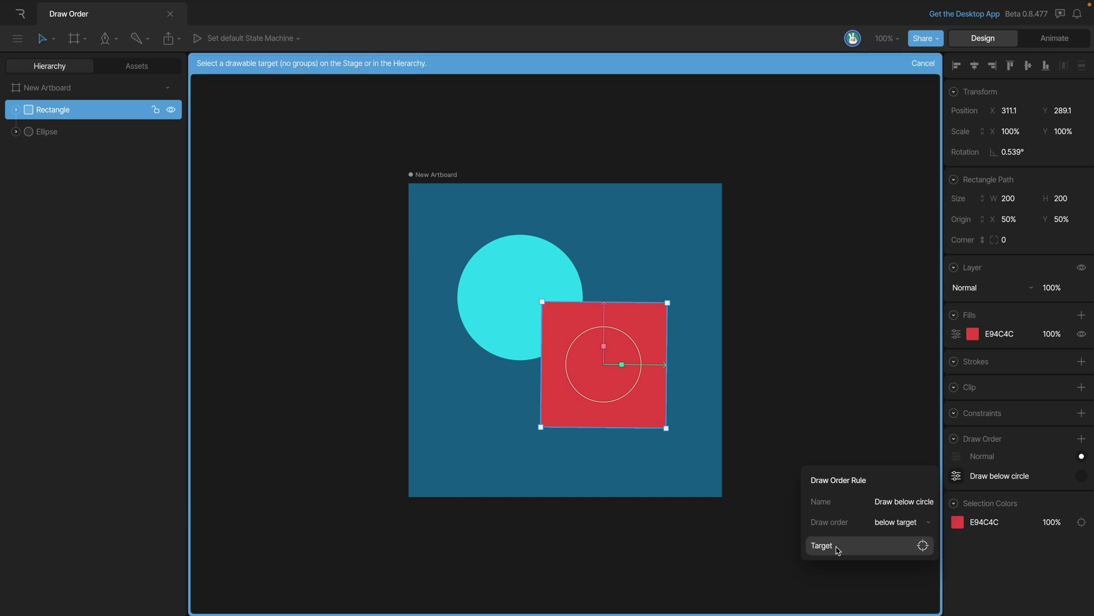
{"action": "left_click", "coordinate": [490, 300]}
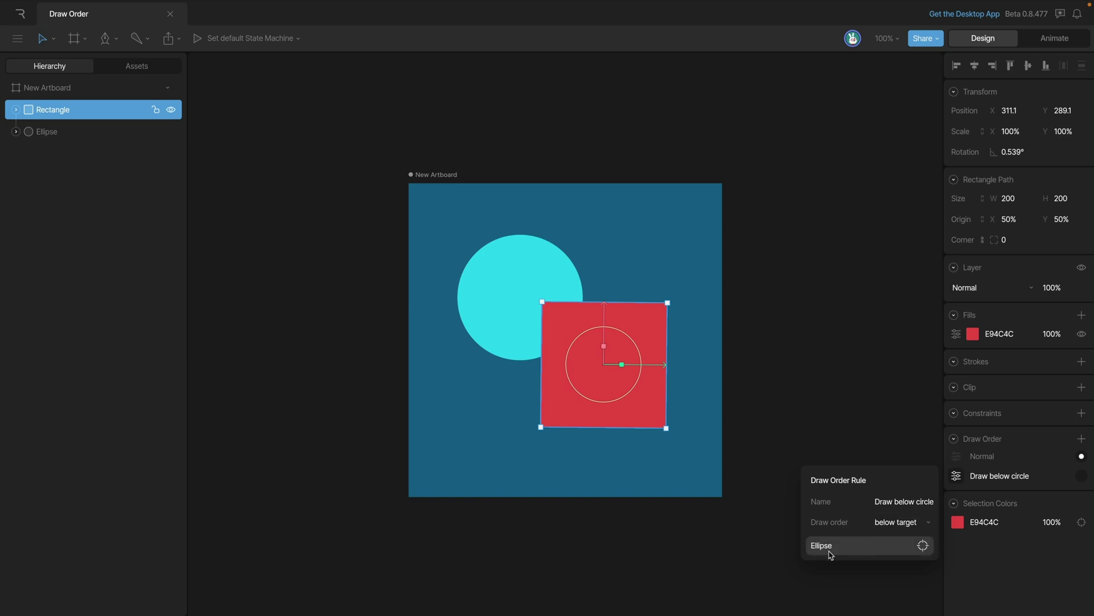
{"action": "left_click", "coordinate": [887, 488]}
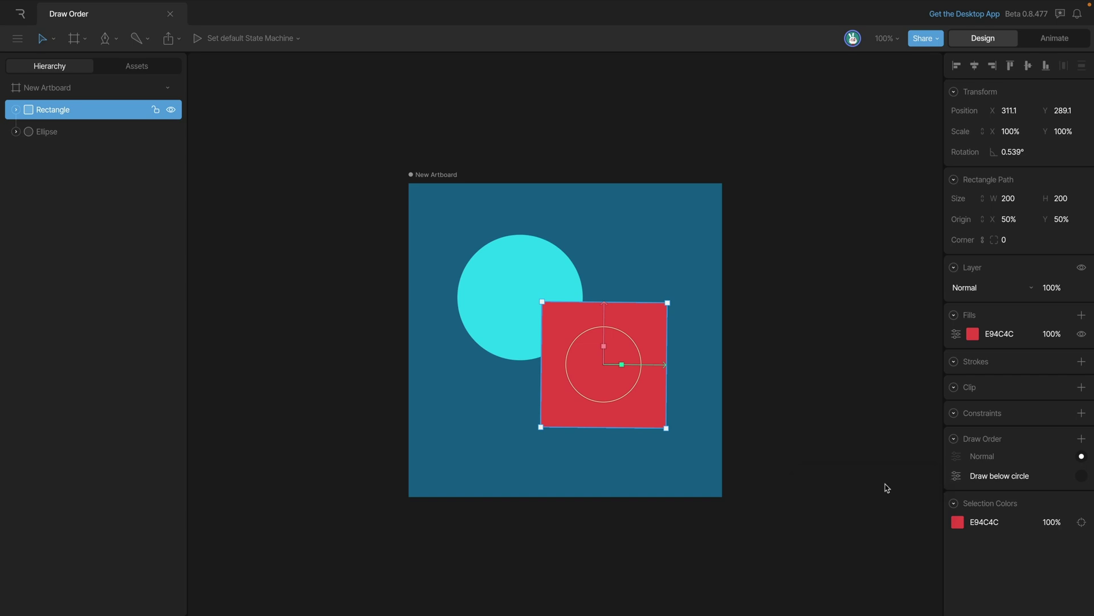
Activate the 'Draw below circle' rule so the cyan circle draws over the red rectangle.
{"action": "left_click", "coordinate": [1081, 476]}
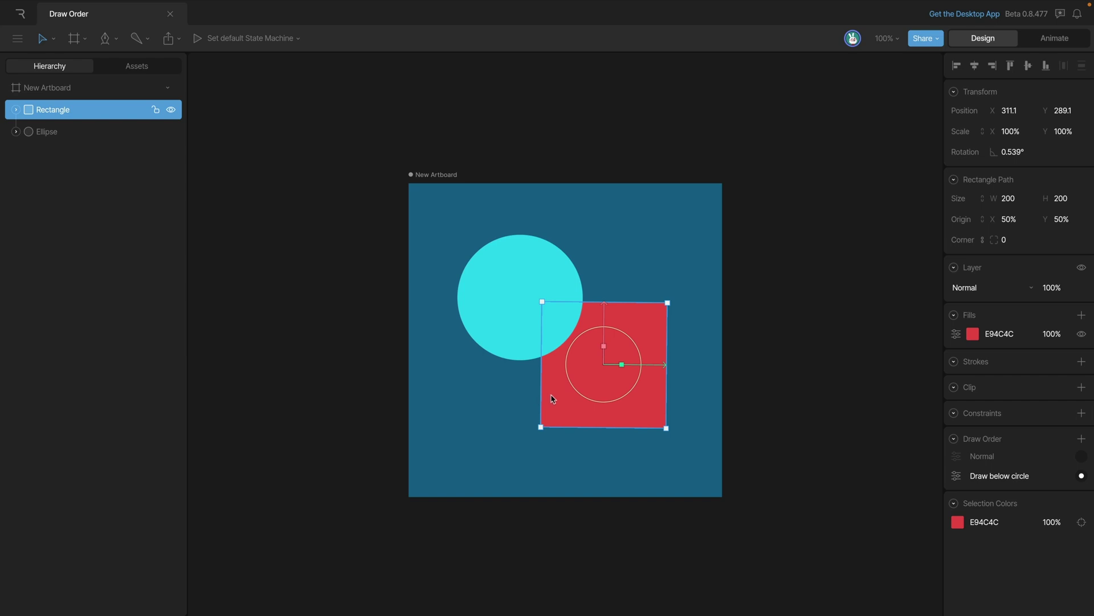
In Animate mode, key the rectangle's 'Draw below circle' rule at frame 0 and reveal its Draw Rule track.
{"action": "key", "text": "Tab"}
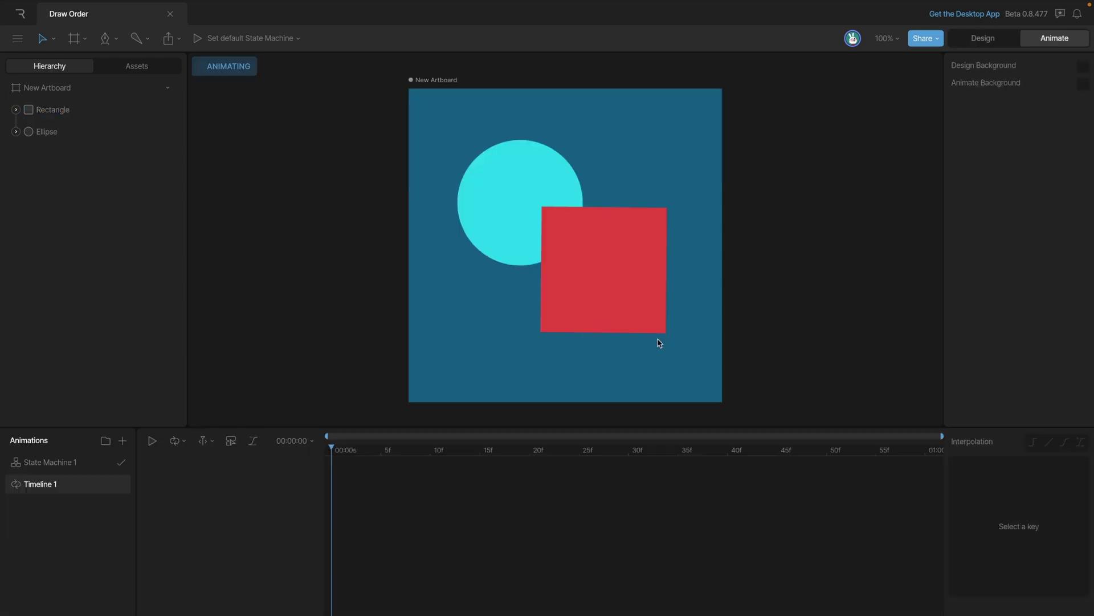
{"action": "left_click", "coordinate": [652, 327]}
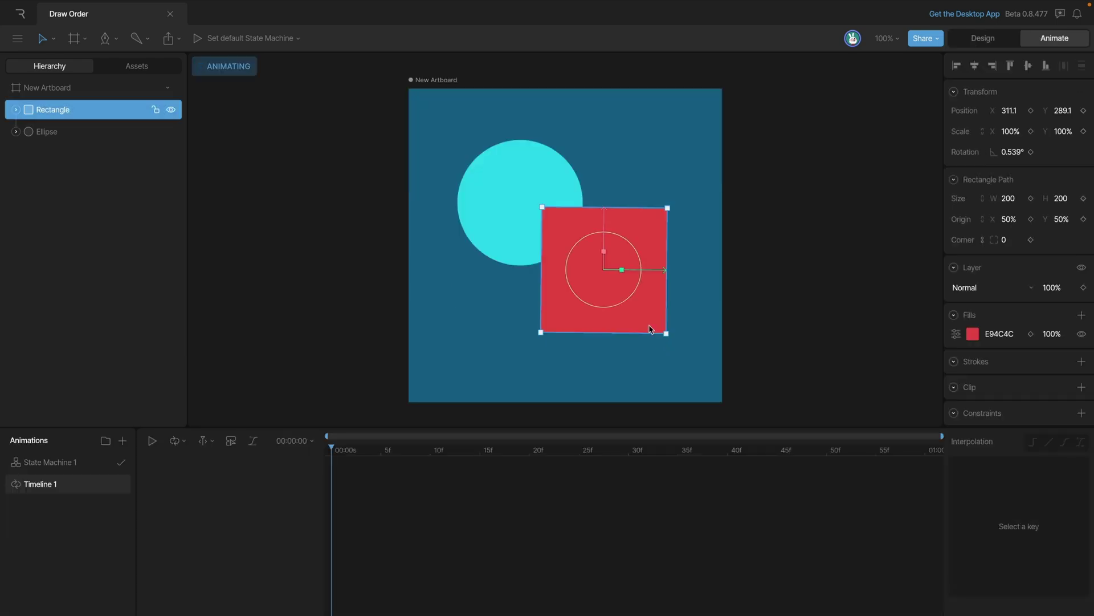
{"action": "left_click_drag", "start_coordinate": [344, 451], "coordinate": [623, 478]}
{"action": "left_click_drag", "start_coordinate": [668, 450], "coordinate": [217, 290]}
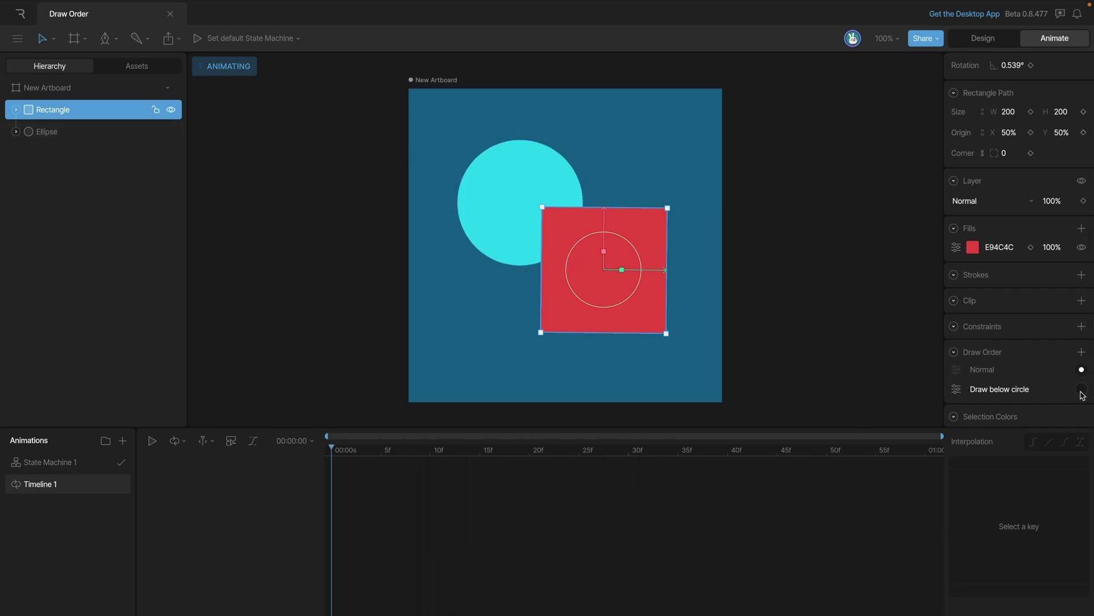
{"action": "left_click", "coordinate": [1082, 392]}
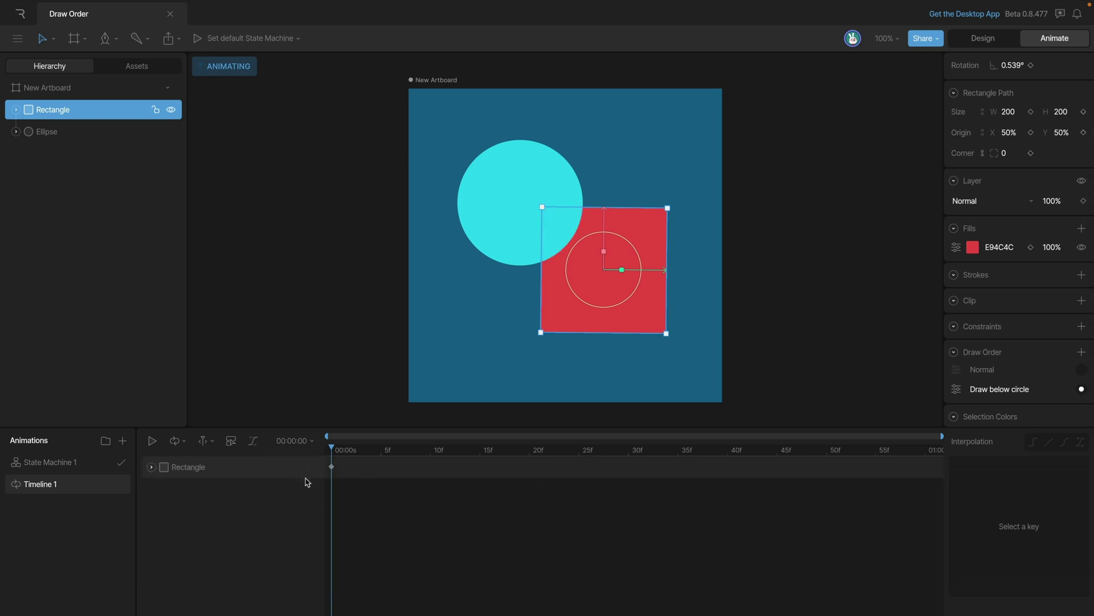
{"action": "left_click", "coordinate": [151, 466]}
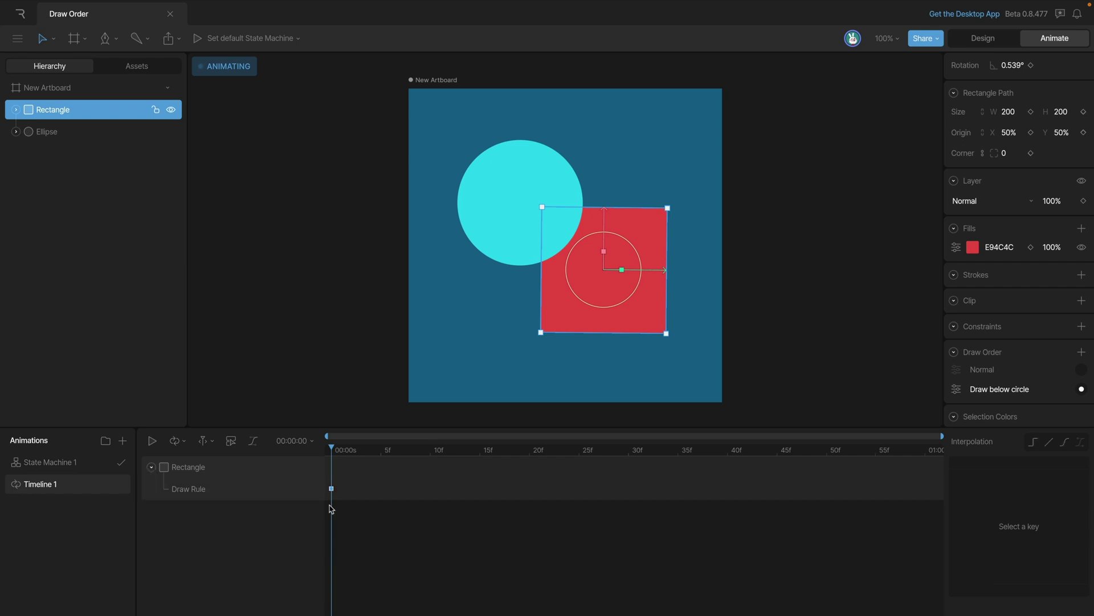
Key the Draw Rule to Normal at 30f and back to 'Draw below circle' at 01:00.
{"action": "left_click", "coordinate": [342, 451]}
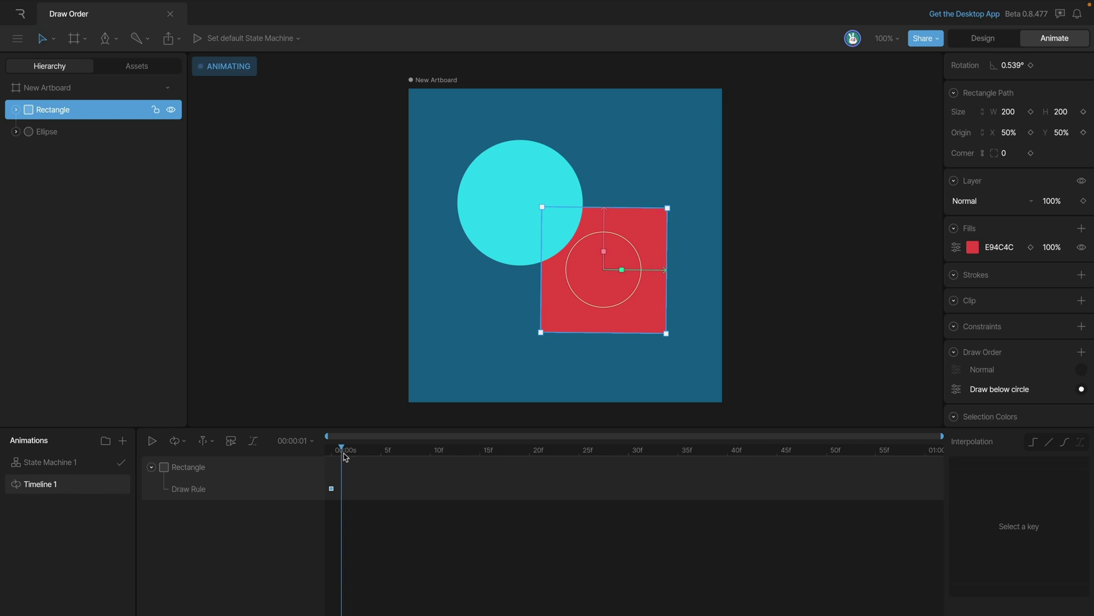
{"action": "left_click_drag", "start_coordinate": [343, 453], "coordinate": [627, 489]}
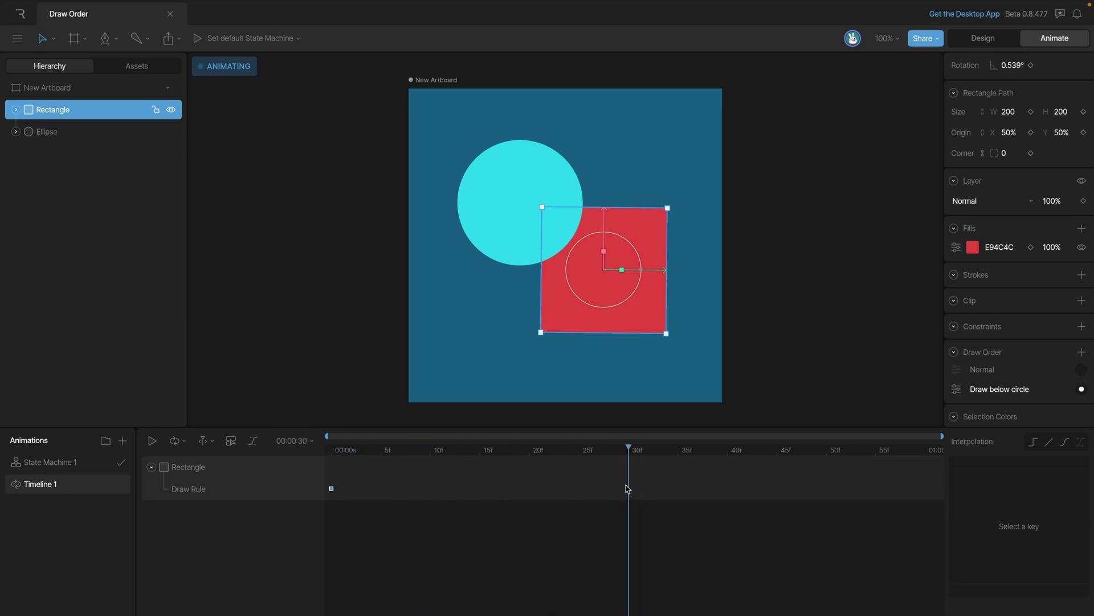
{"action": "left_click", "coordinate": [1082, 370]}
{"action": "left_click_drag", "start_coordinate": [717, 453], "coordinate": [937, 467]}
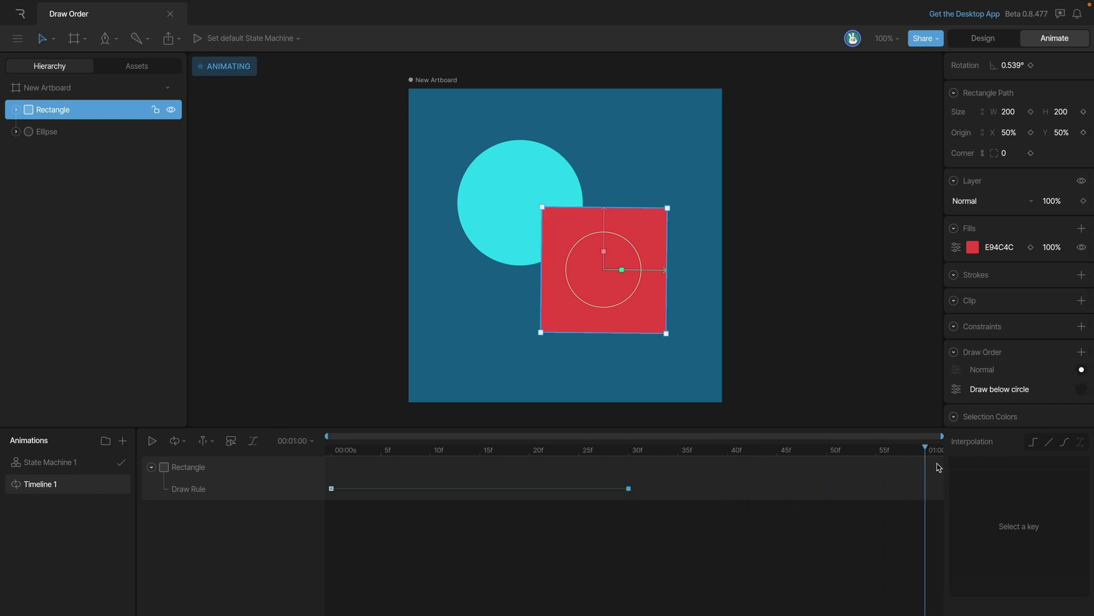
{"action": "left_click", "coordinate": [1081, 390]}
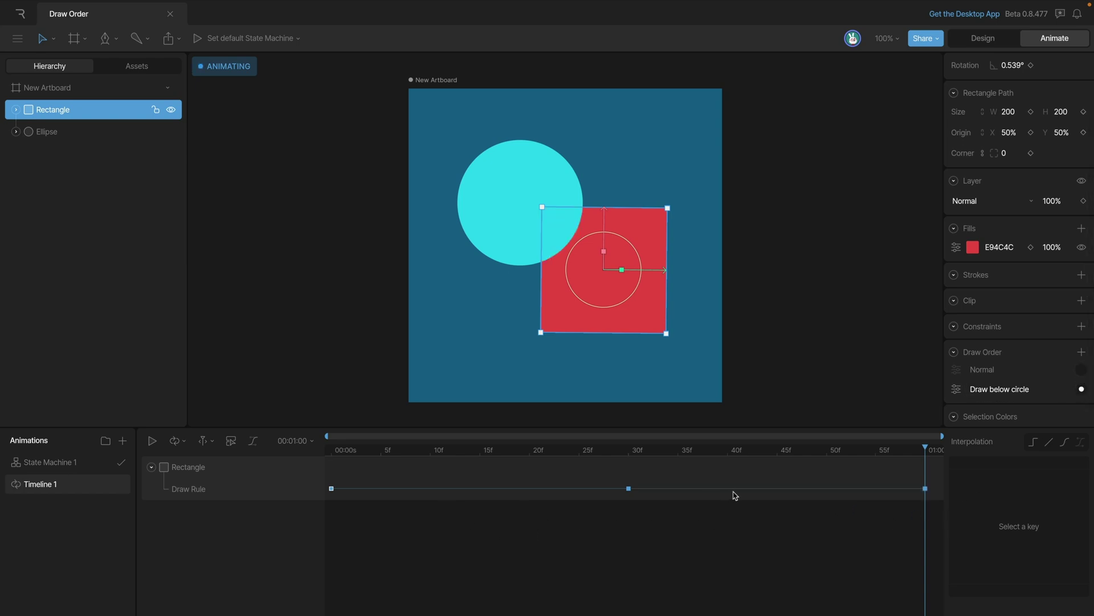
Preview the draw-order animation, then return to Design mode with the red rectangle selected.
{"action": "left_click", "coordinate": [151, 441]}
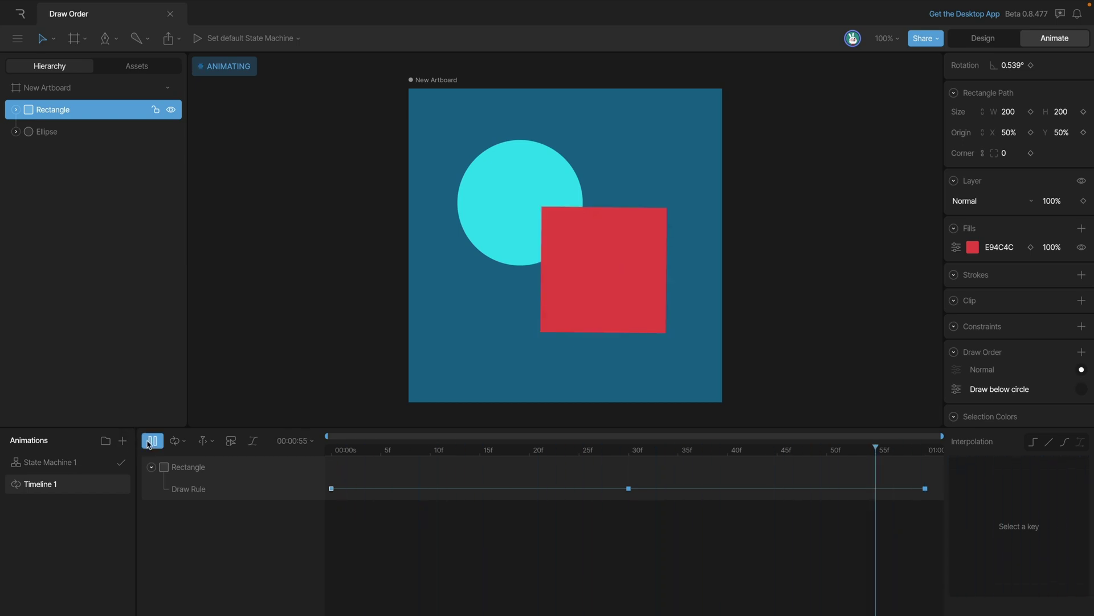
{"action": "key", "text": "Tab"}
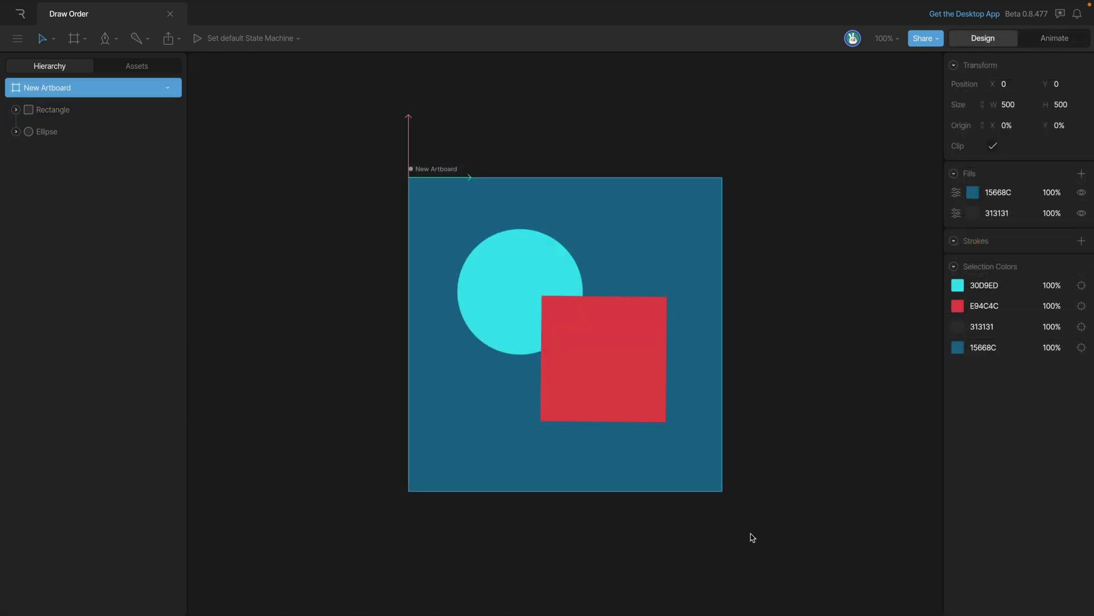
{"action": "left_click", "coordinate": [617, 401]}
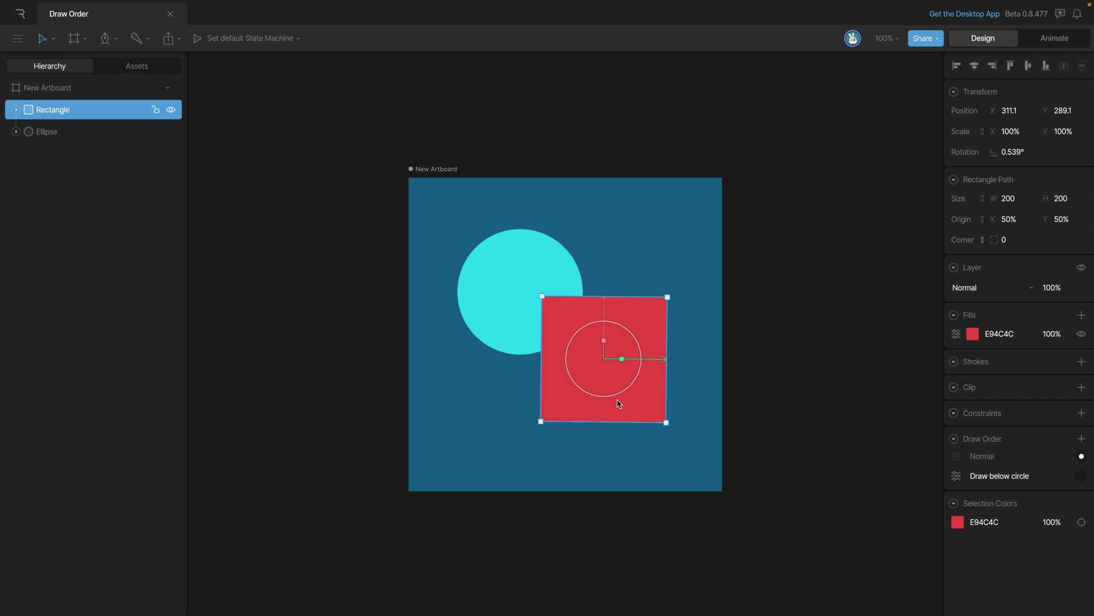
Add several more draw rules to the red rectangle.
{"action": "left_click", "coordinate": [1081, 439]}
{"action": "left_click", "coordinate": [1082, 439]}
{"action": "left_click", "coordinate": [1081, 438]}
{"action": "left_click", "coordinate": [1082, 439]}
{"action": "left_click", "coordinate": [1082, 439]}
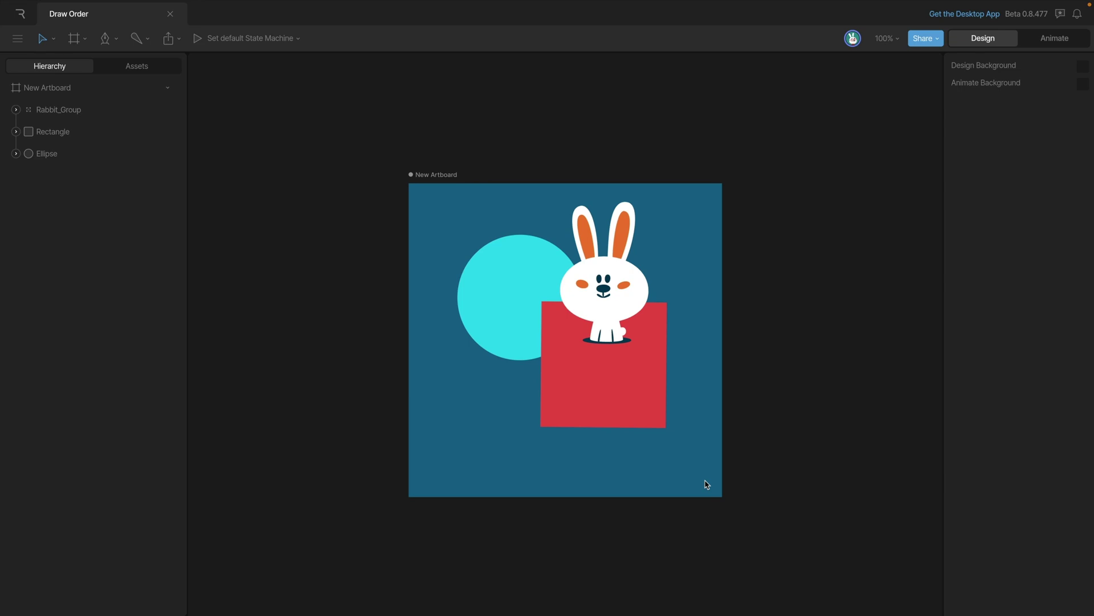
Give the Rabbit_Group a Draw Rule 1 set to below target, targeting the red Rectangle.
{"action": "left_click", "coordinate": [16, 110]}
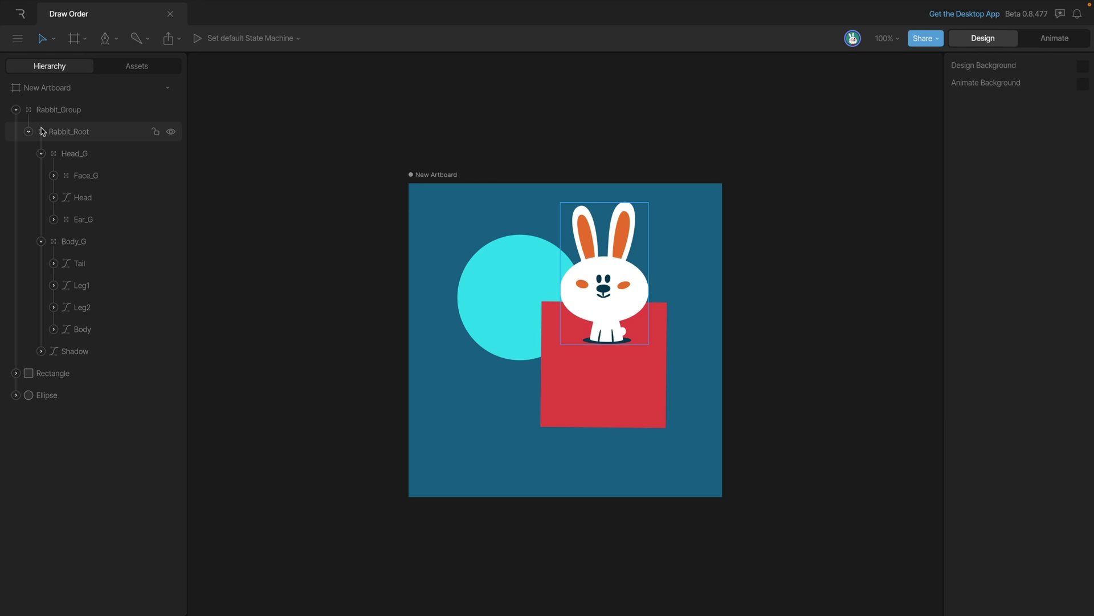
{"action": "left_click", "coordinate": [640, 286]}
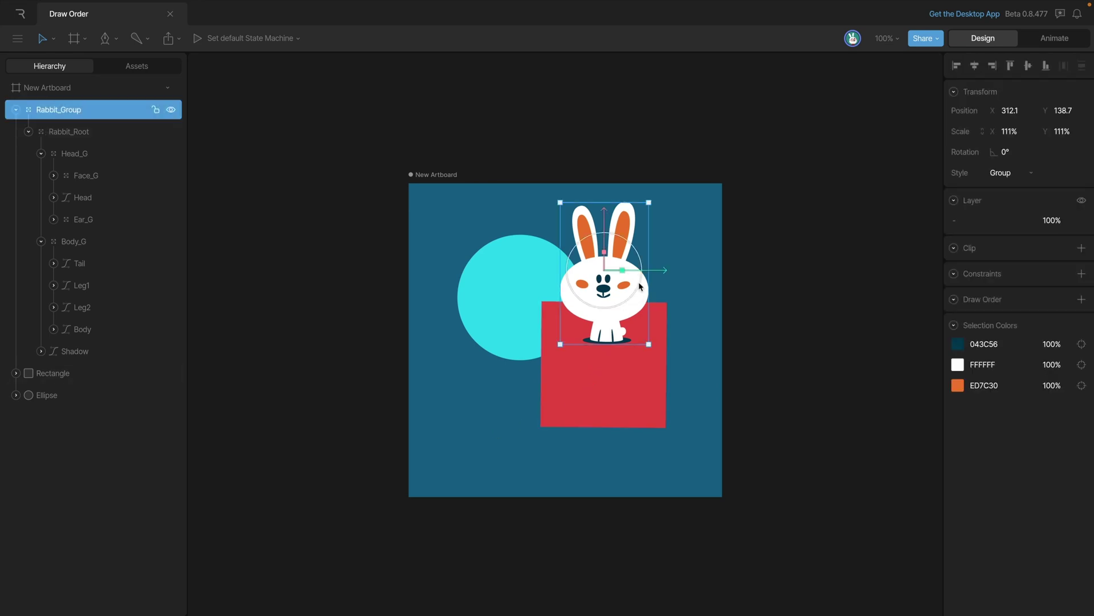
{"action": "left_click", "coordinate": [1082, 299]}
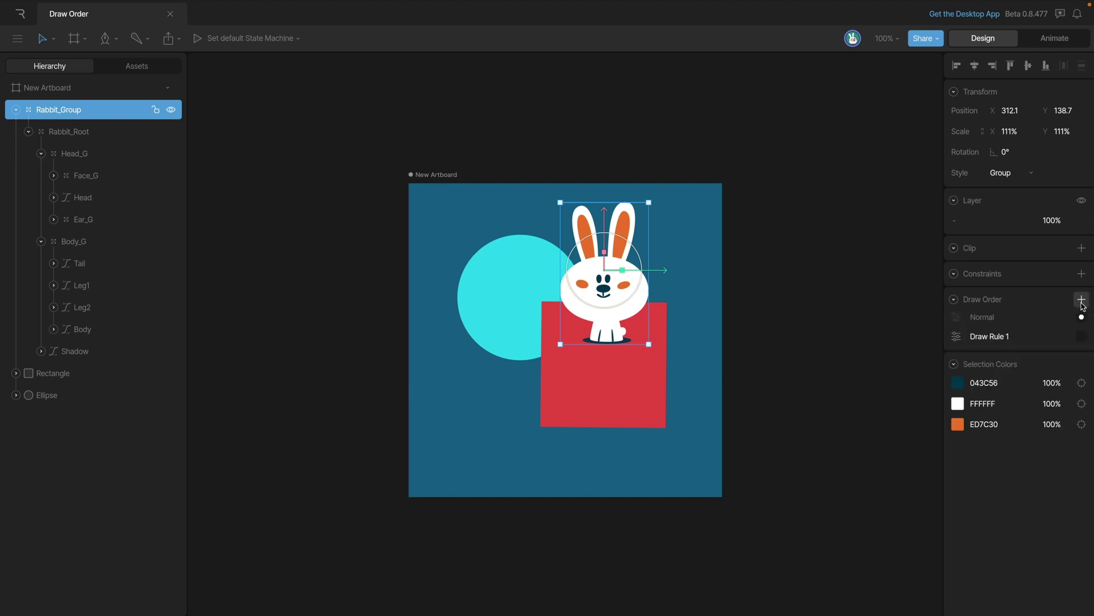
{"action": "left_click", "coordinate": [957, 338]}
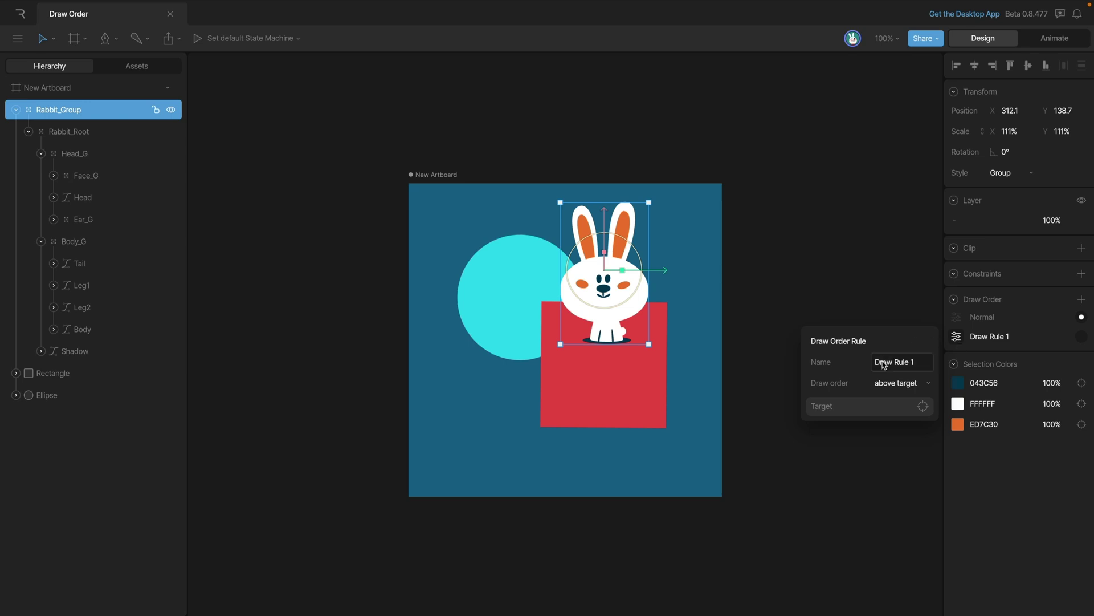
{"action": "left_click", "coordinate": [883, 383]}
{"action": "left_click", "coordinate": [883, 410]}
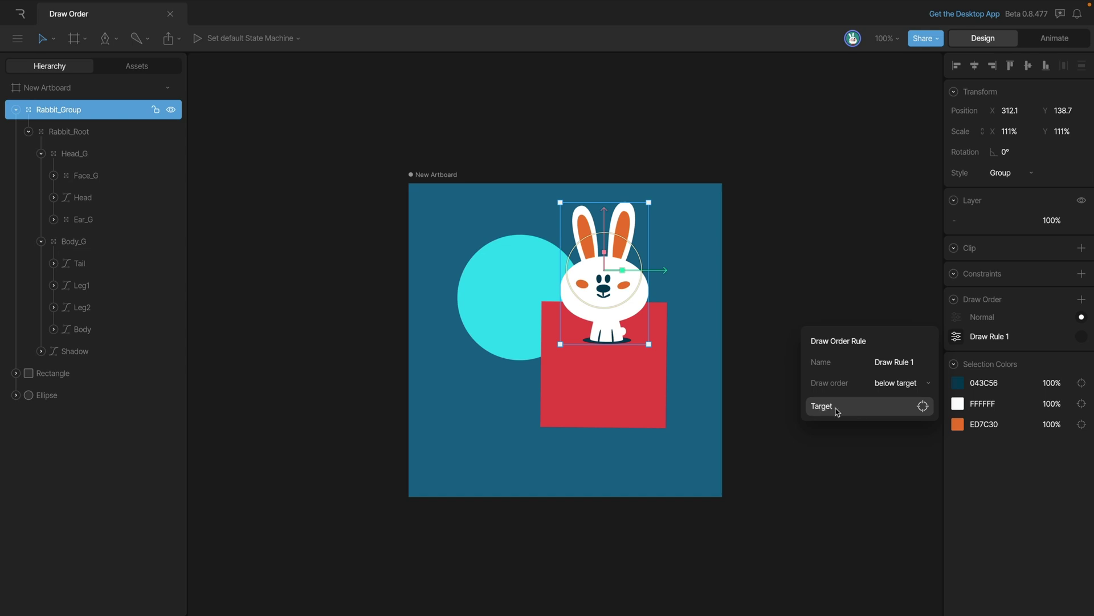
{"action": "left_click", "coordinate": [836, 407]}
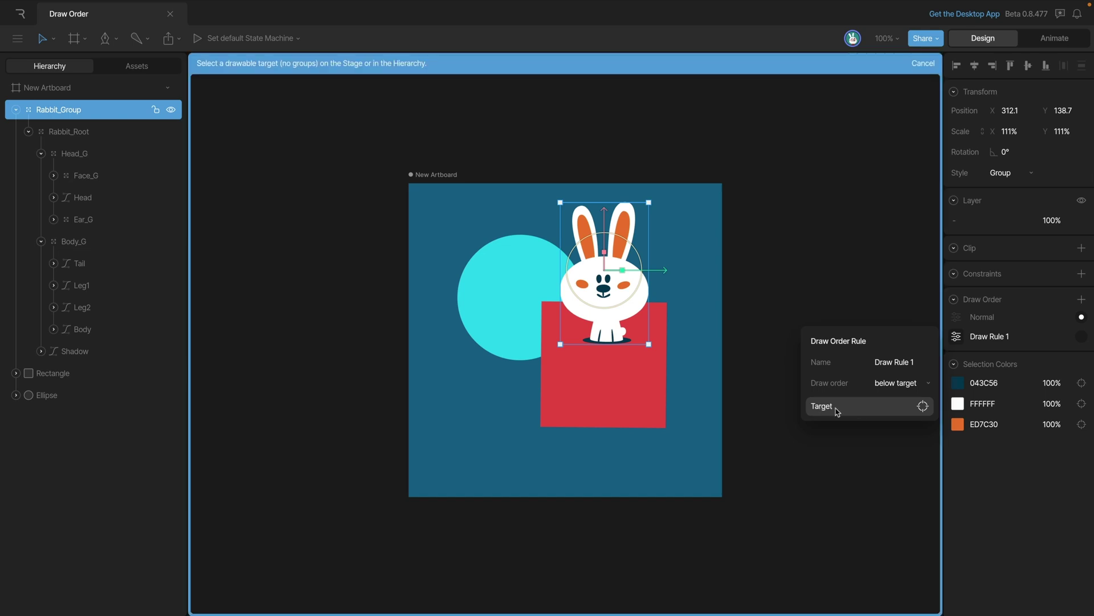
{"action": "left_click", "coordinate": [626, 422]}
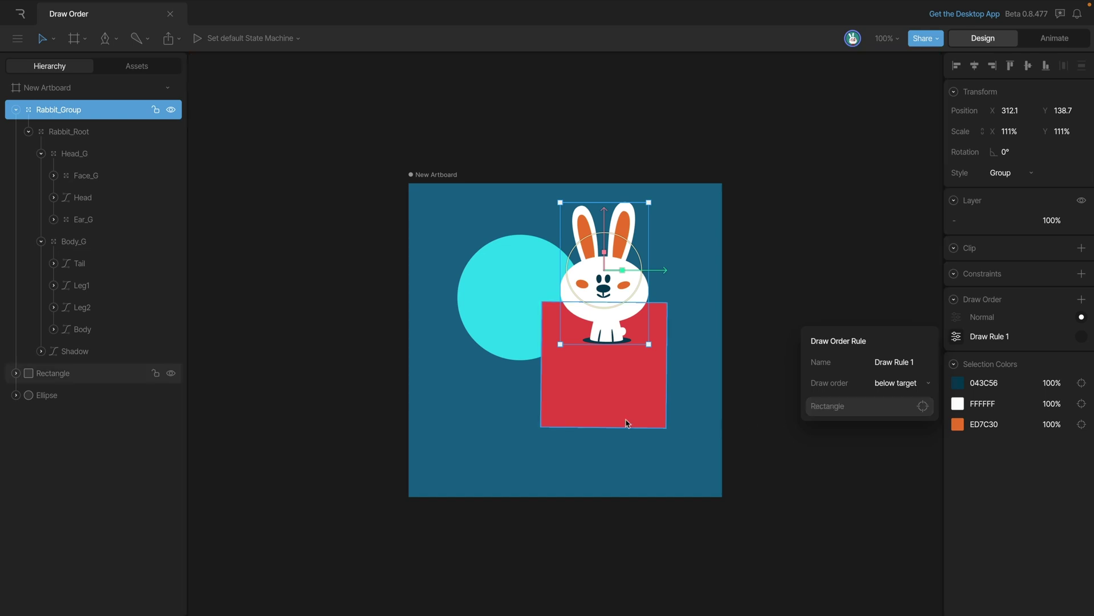
{"action": "left_click", "coordinate": [628, 420]}
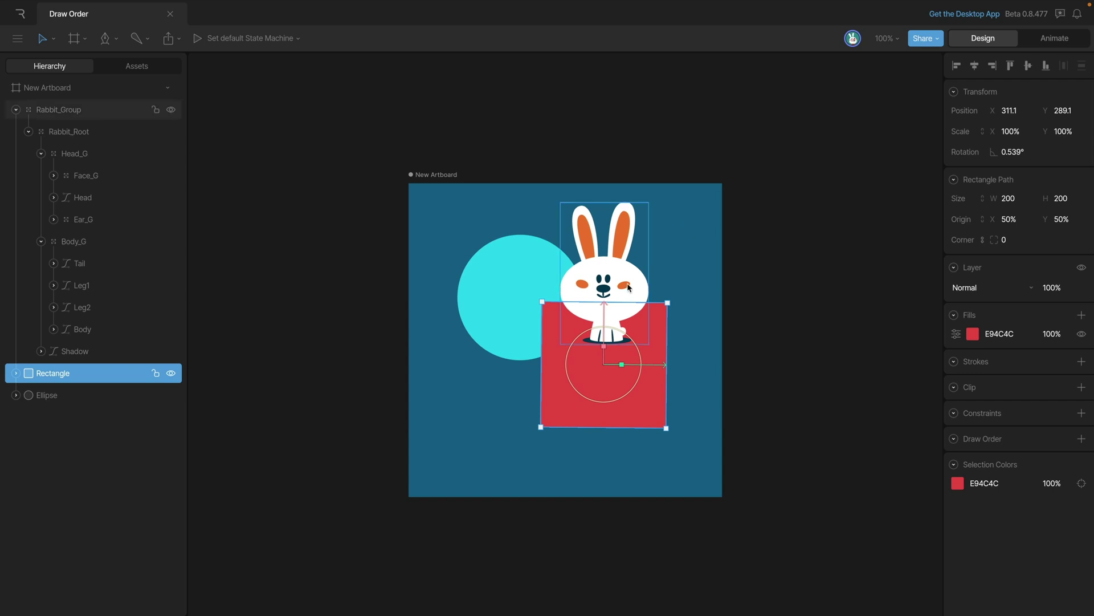